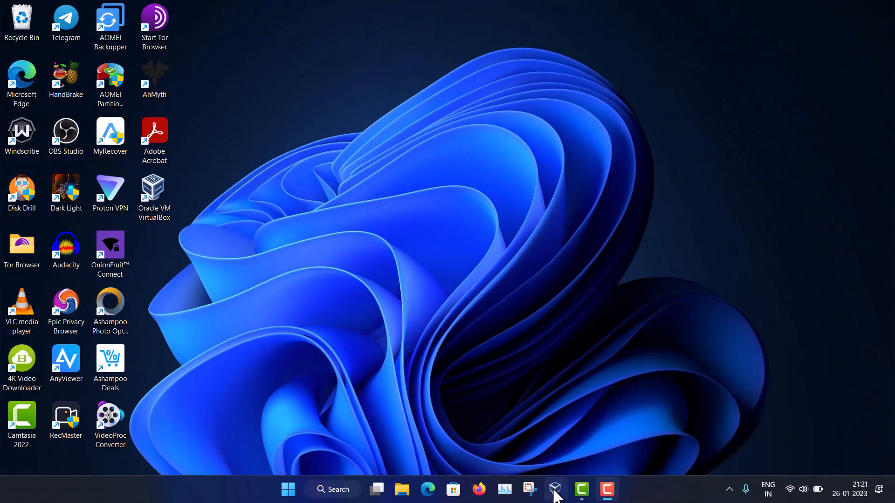
- Switch to Oracle VM VirtualBox and start creating a new virtual machine named Parrot OS
left_click(555, 488)
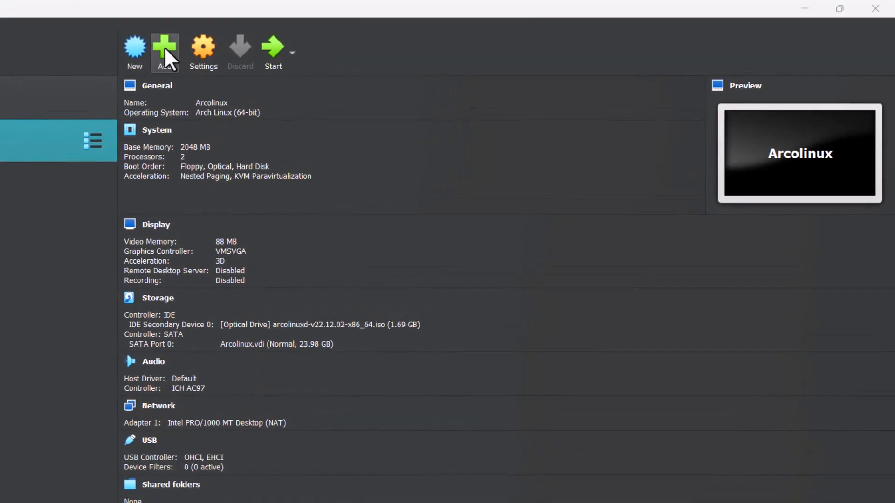
left_click(139, 46)
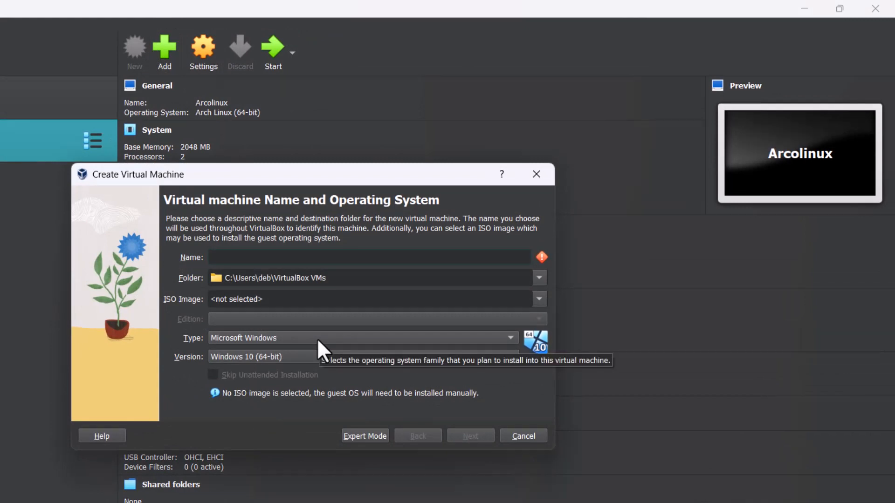
type("Parrot OS")
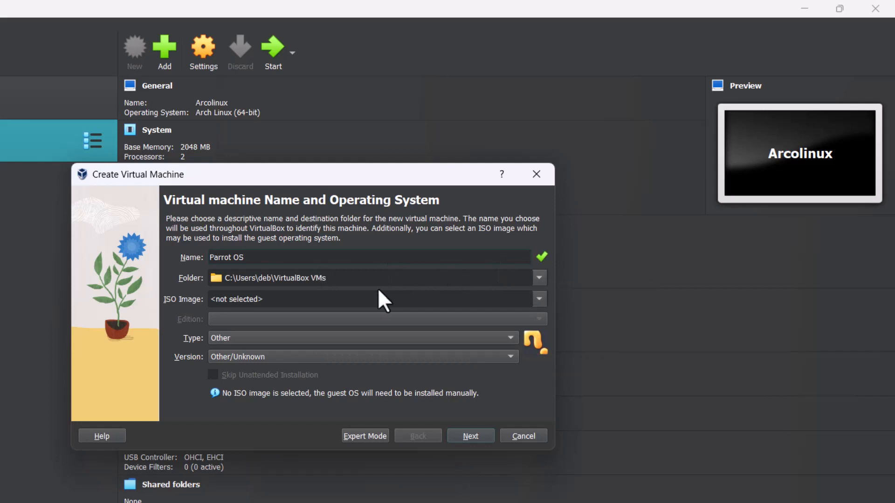
- Set the new machine's ISO image to Parrot-security-5.0.1_amd64 from New Volume (E:)
left_click(536, 298)
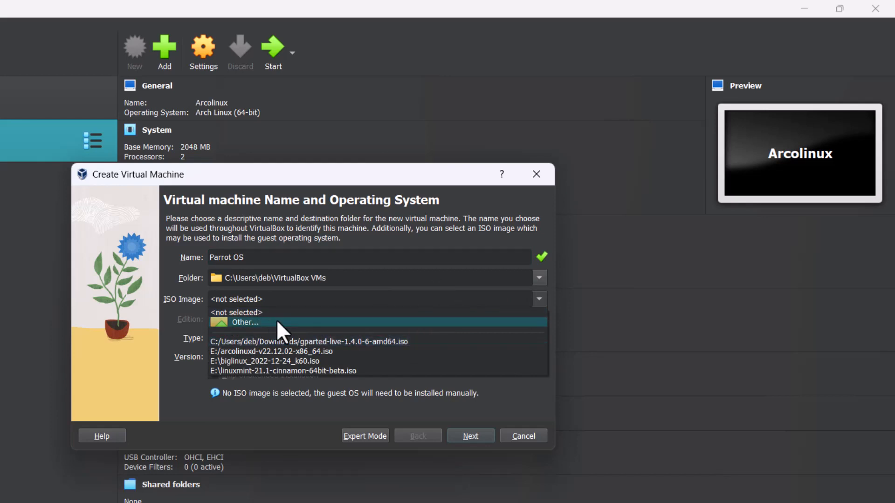
left_click(248, 322)
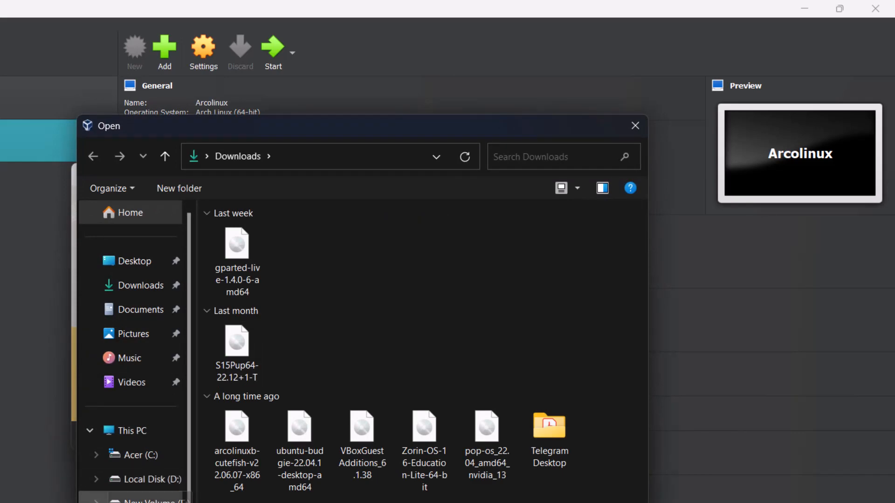
left_click(140, 500)
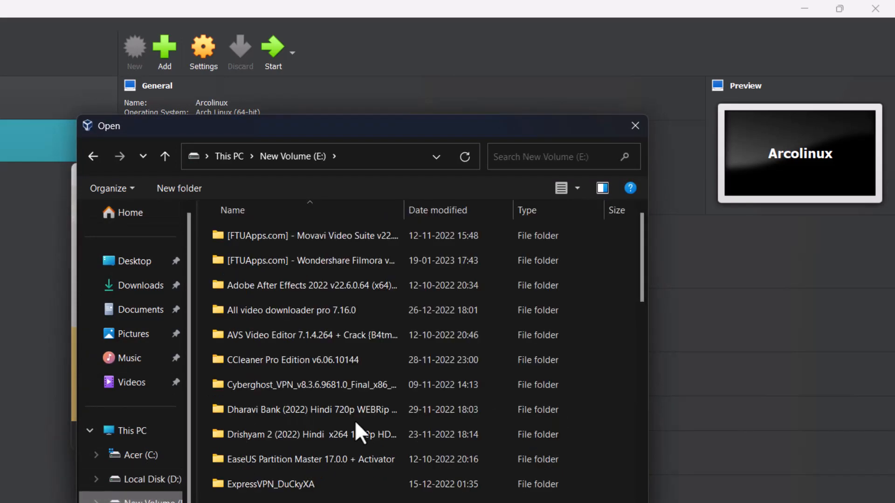
scroll(355, 423, "down", 8)
scroll(356, 423, "down", 4)
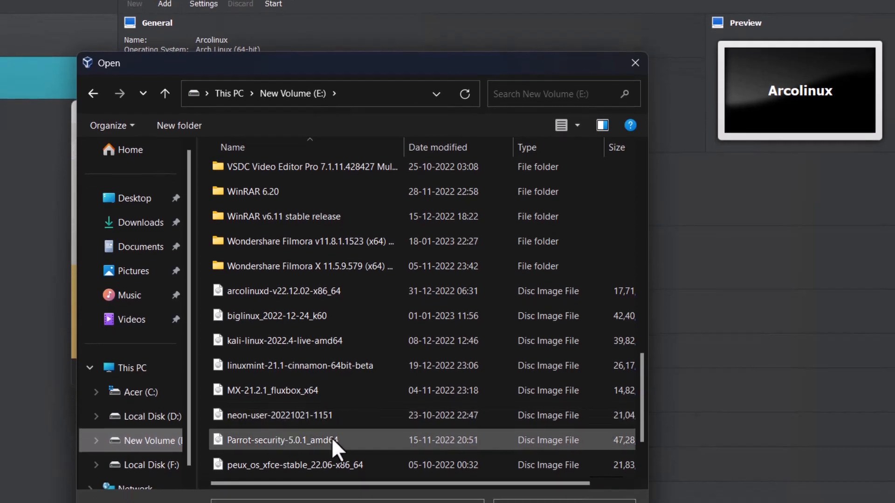
double_click(331, 437)
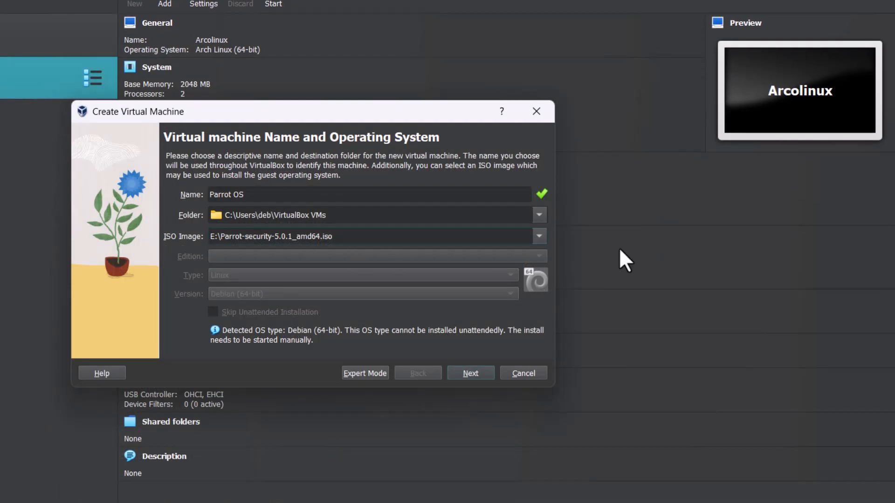
- Finish creating the machine with 2048 MB memory, 2 processors, EFI enabled and a new 30.72 GB virtual hard disk
left_click(470, 373)
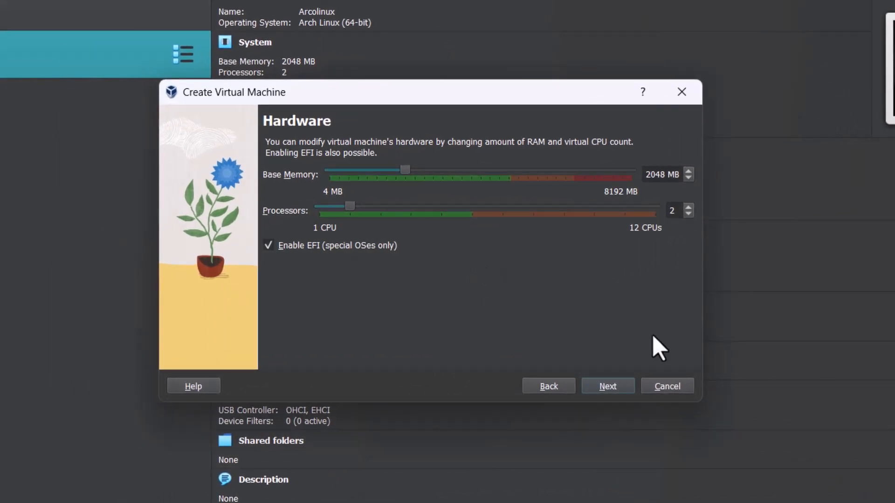
left_click(608, 389)
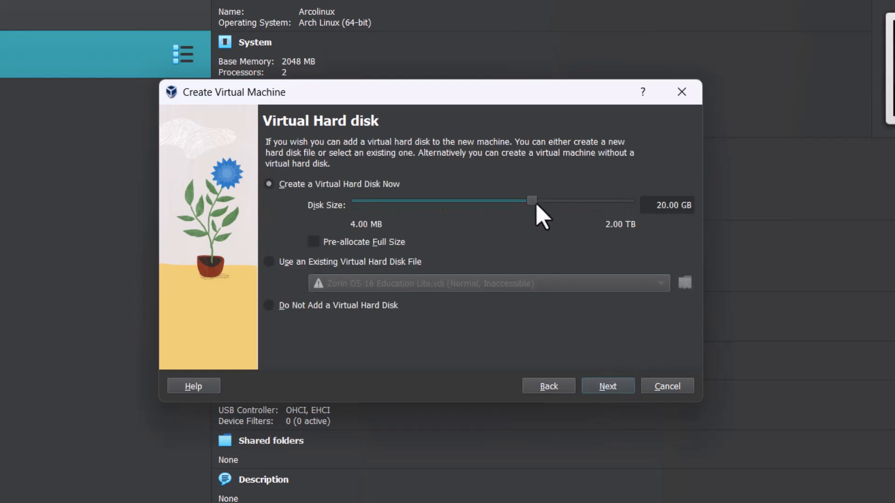
left_click_drag(531, 202, 541, 201)
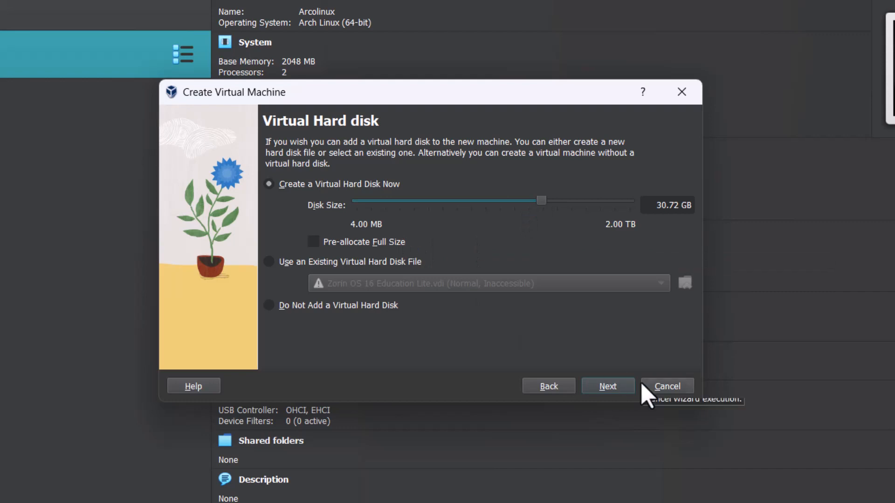
left_click(607, 383)
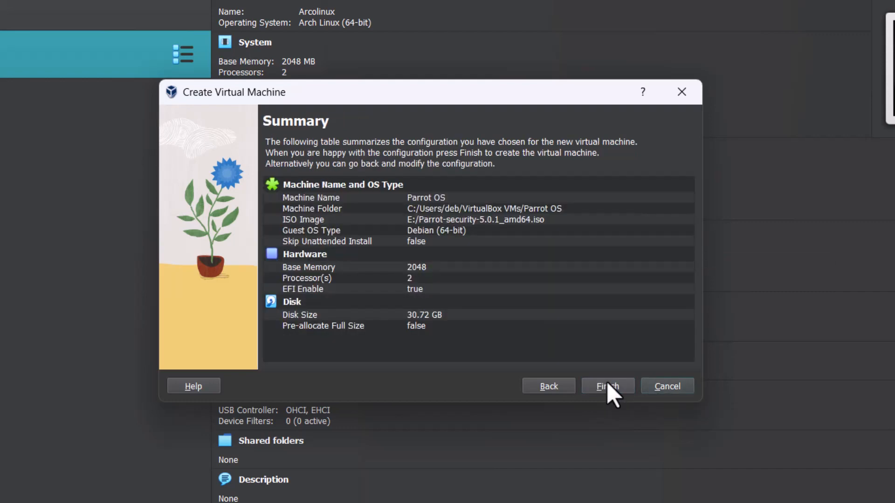
left_click(608, 383)
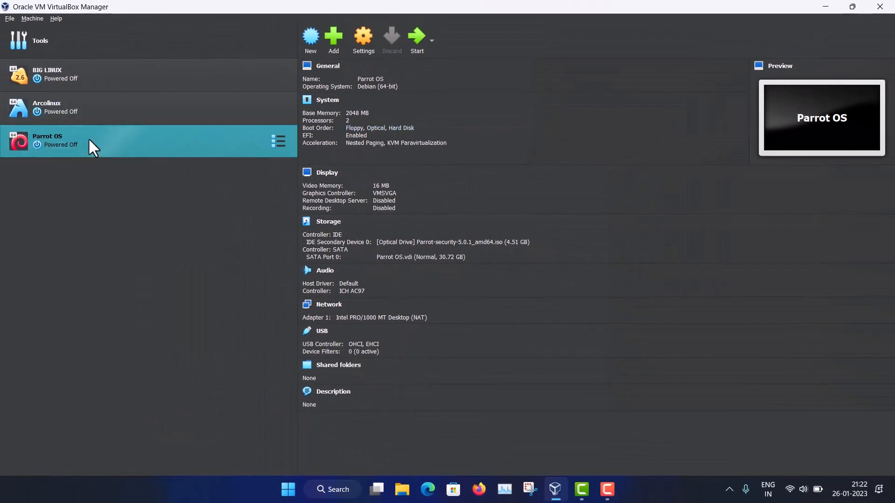
- Open the Parrot OS machine's settings and enable PAE/NX for its processor
left_click(364, 42)
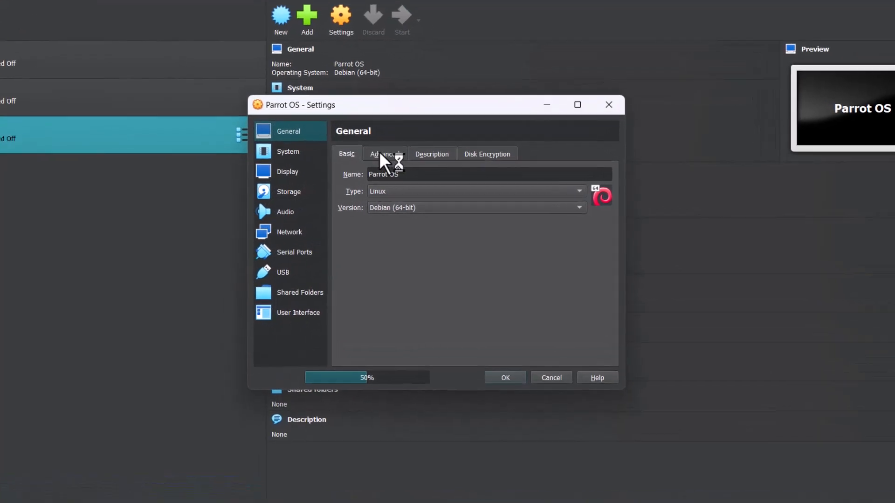
left_click(380, 154)
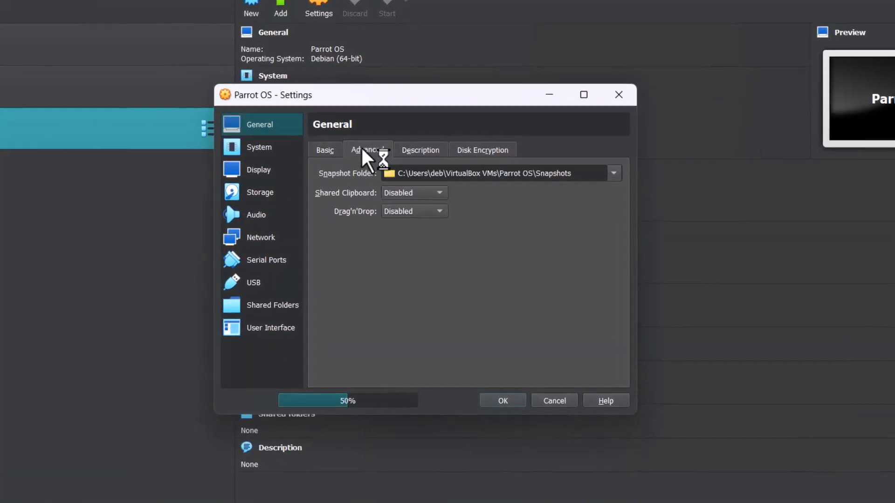
left_click(426, 154)
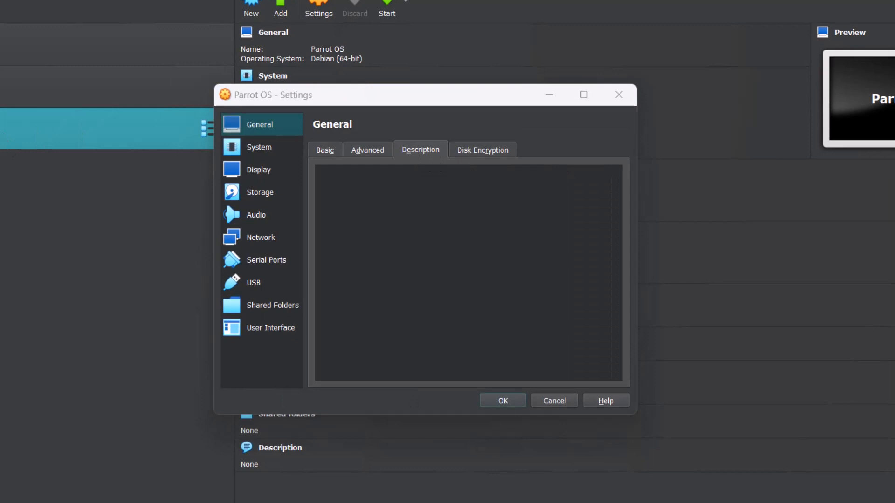
left_click(261, 148)
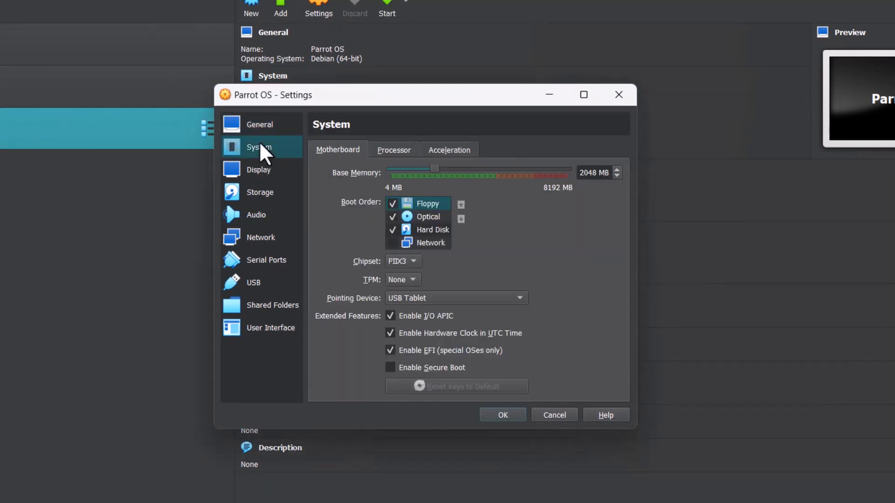
left_click(392, 148)
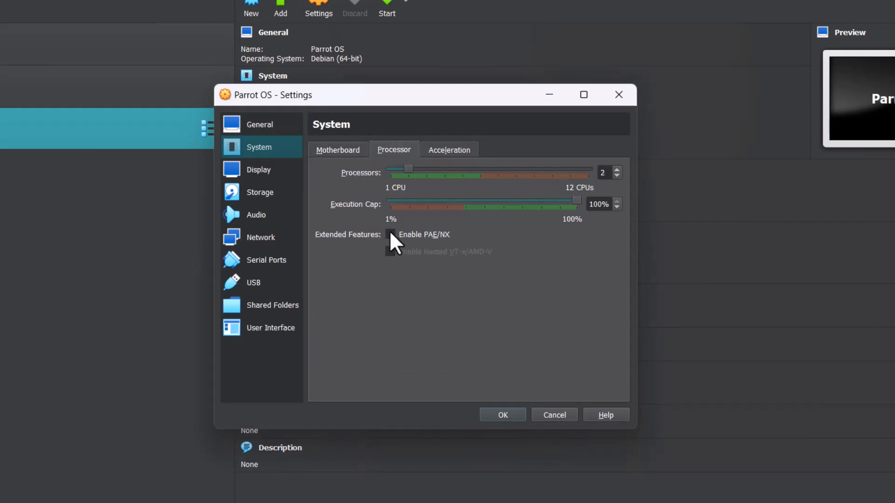
left_click(444, 148)
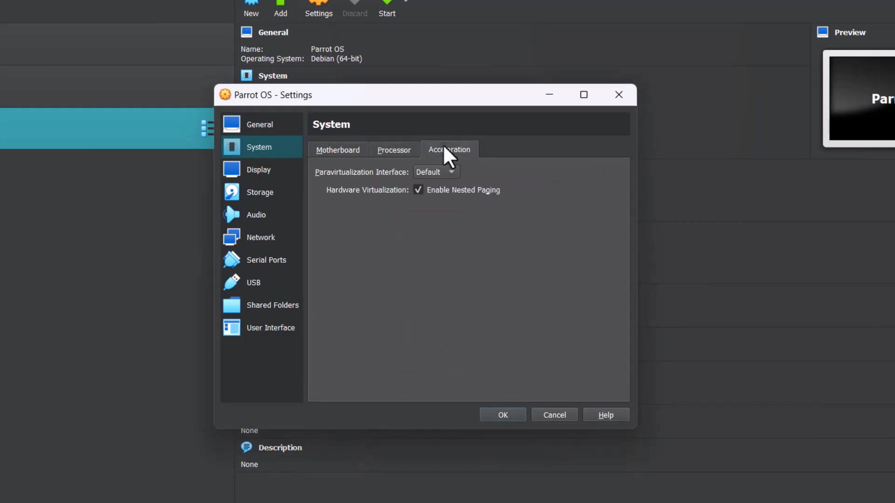
- Enable 3D acceleration for the machine's display, check its storage and network settings, and save
left_click(263, 168)
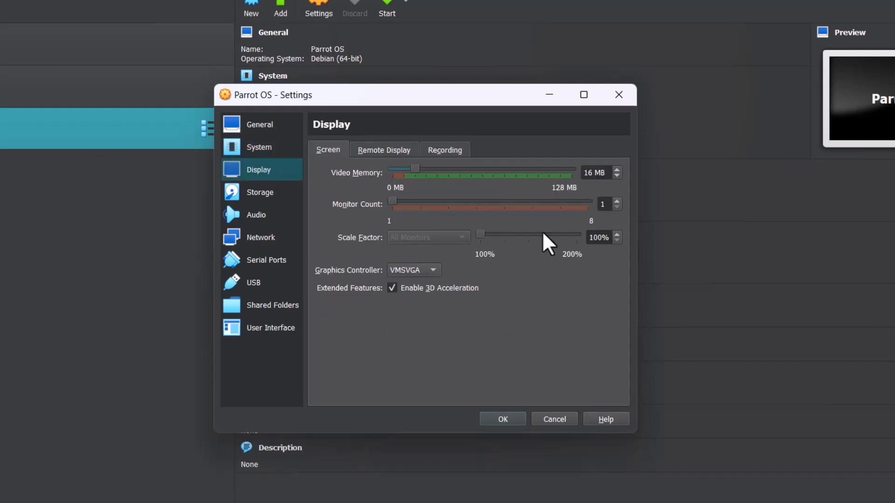
left_click(387, 149)
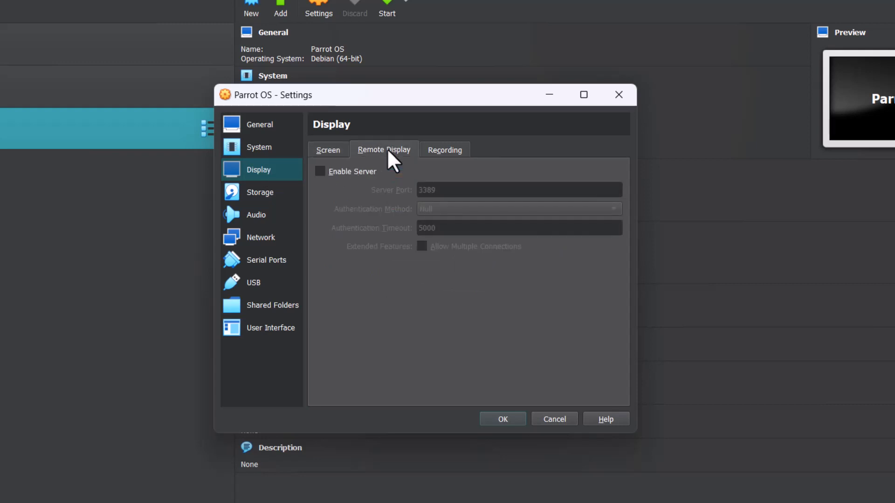
left_click(270, 195)
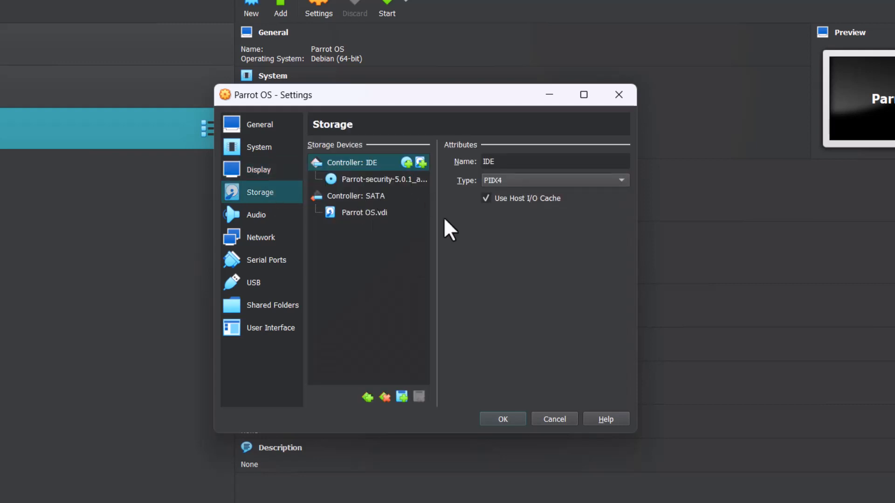
left_click(258, 239)
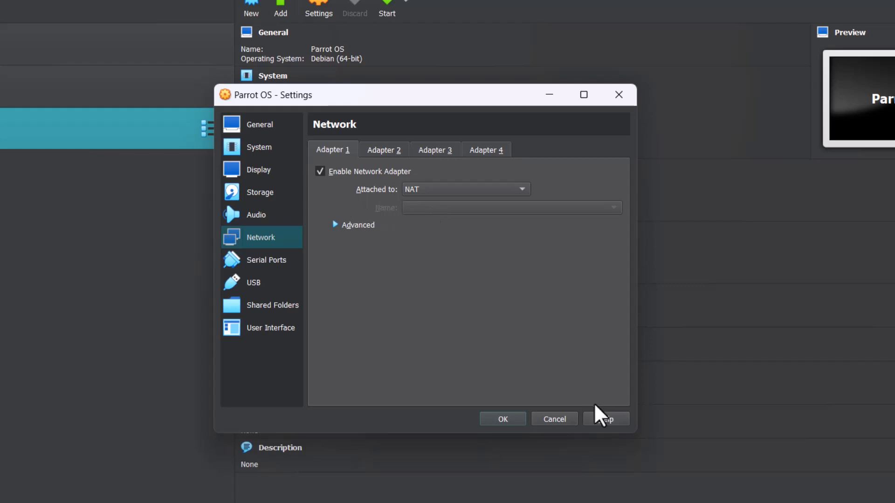
left_click(502, 419)
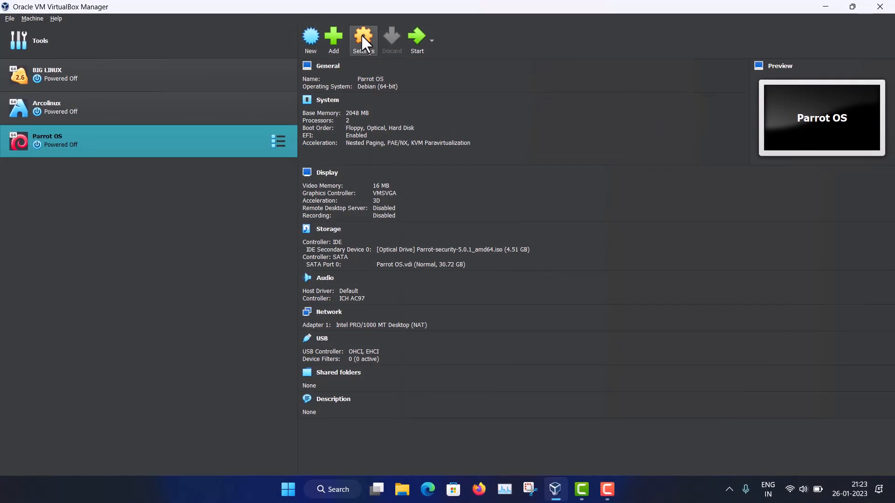
- Start the Parrot OS machine, show it in full-screen mode and boot the Try / Install option
left_click(413, 46)
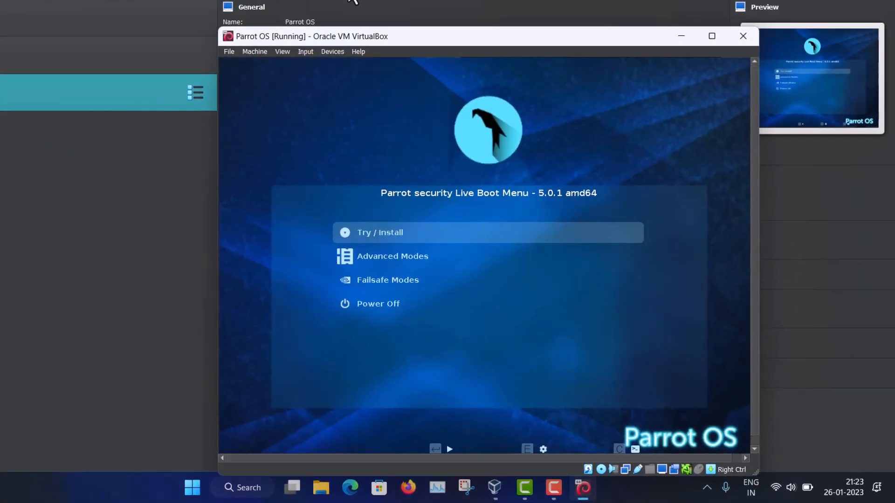
key("Down")
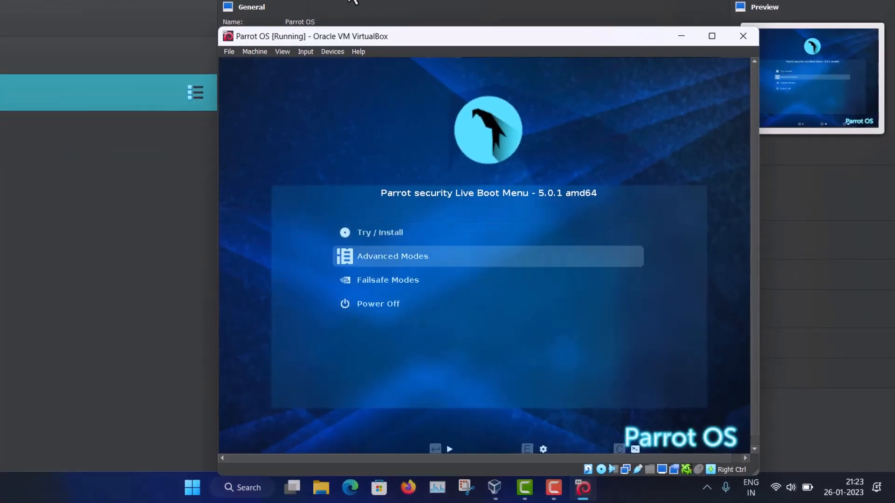
left_click(279, 51)
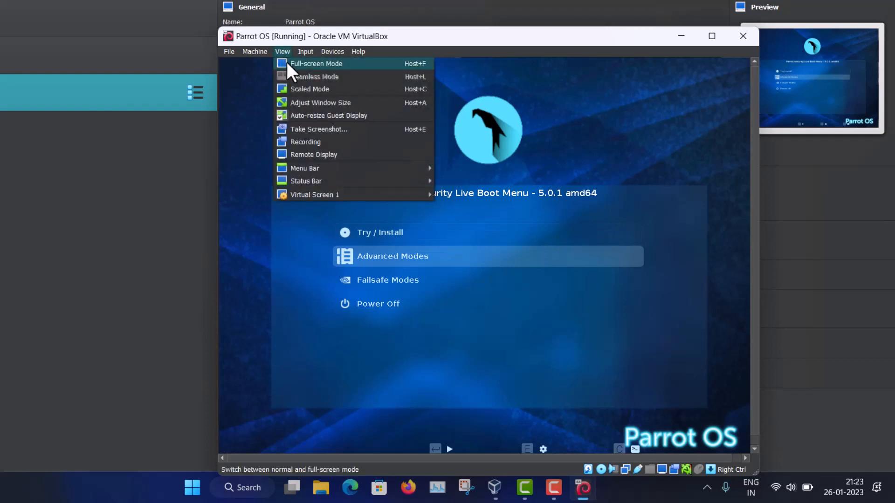
left_click(287, 62)
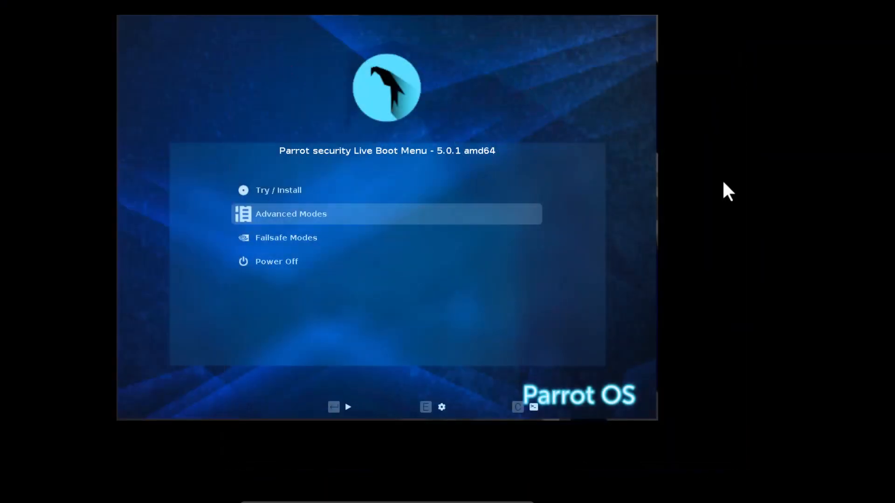
key("Up")
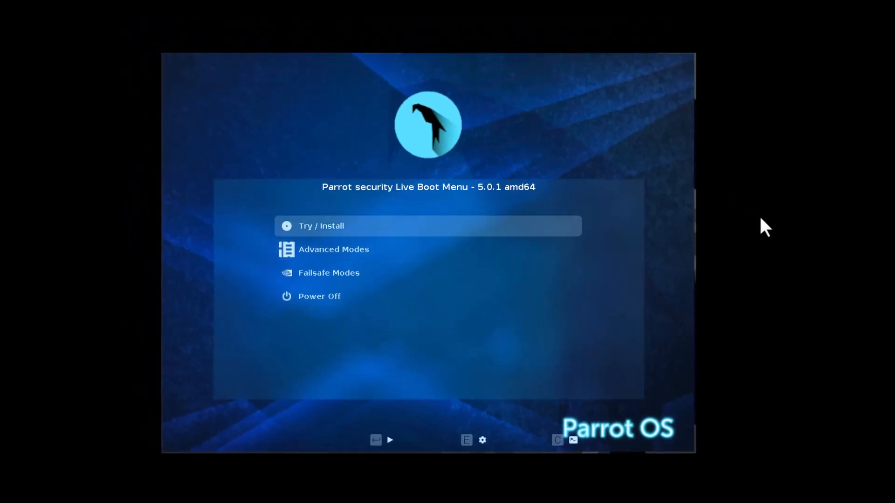
key("Return")
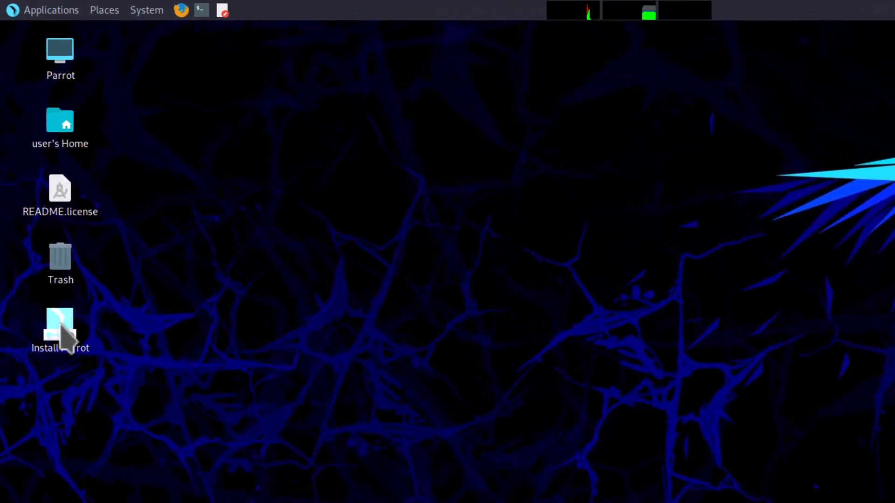
- Launch the Parrot installer in American English and set the location to region Asia, zone Kolkata
double_click(61, 326)
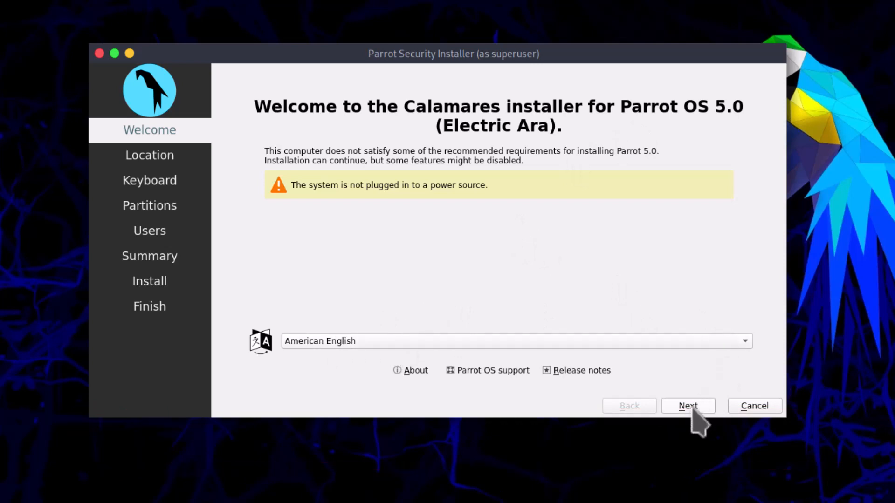
left_click(694, 417)
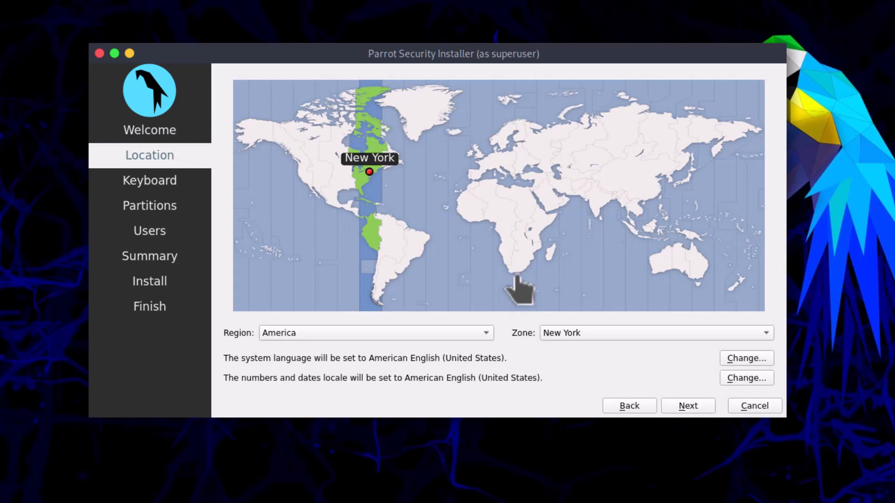
left_click(608, 199)
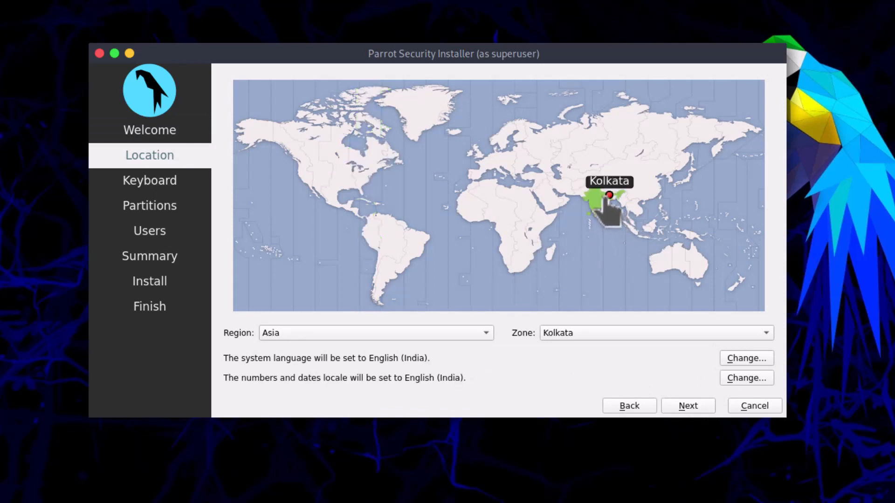
left_click(695, 407)
left_click(694, 407)
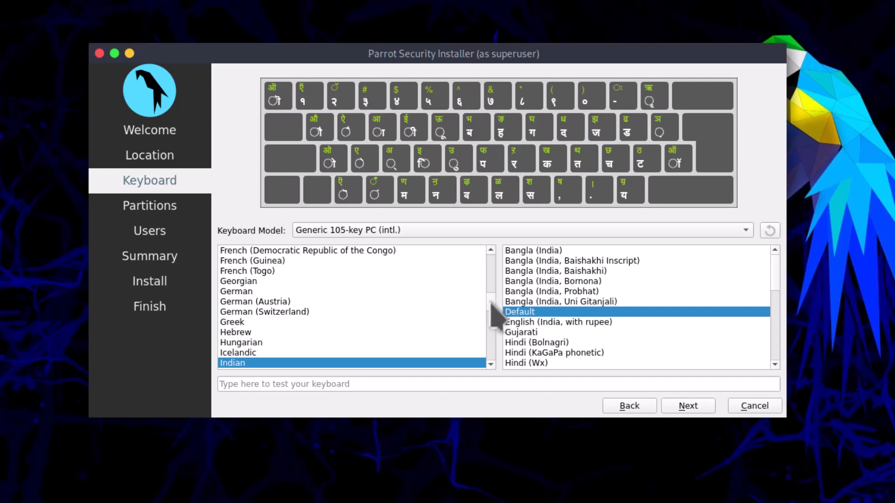
- Set the keyboard layout to English (US) with the Default variant and continue to partitioning
left_click_drag(492, 312, 494, 295)
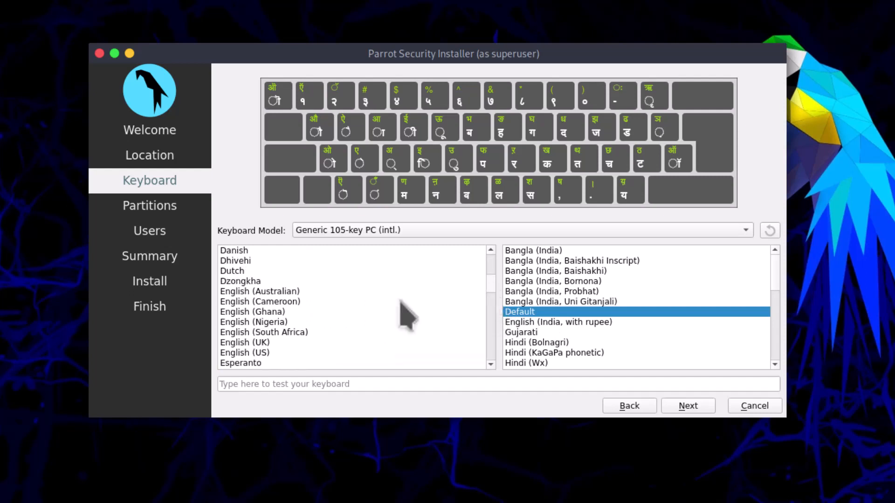
left_click(257, 354)
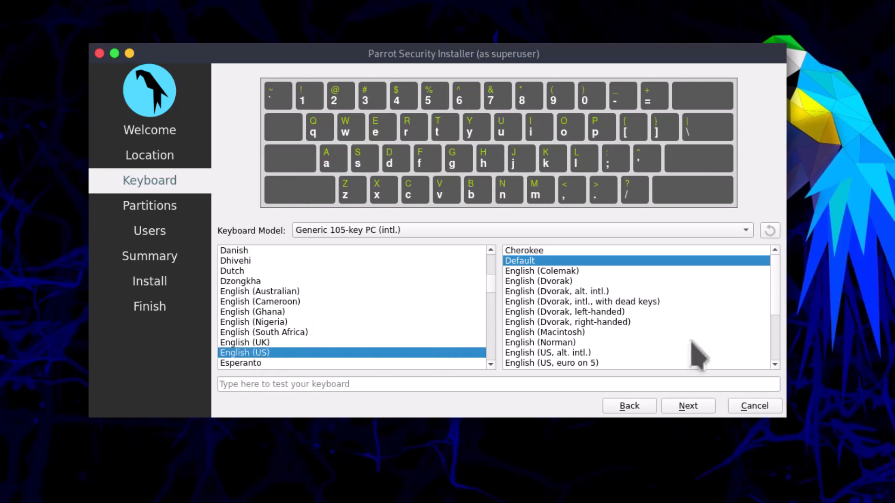
left_click(690, 406)
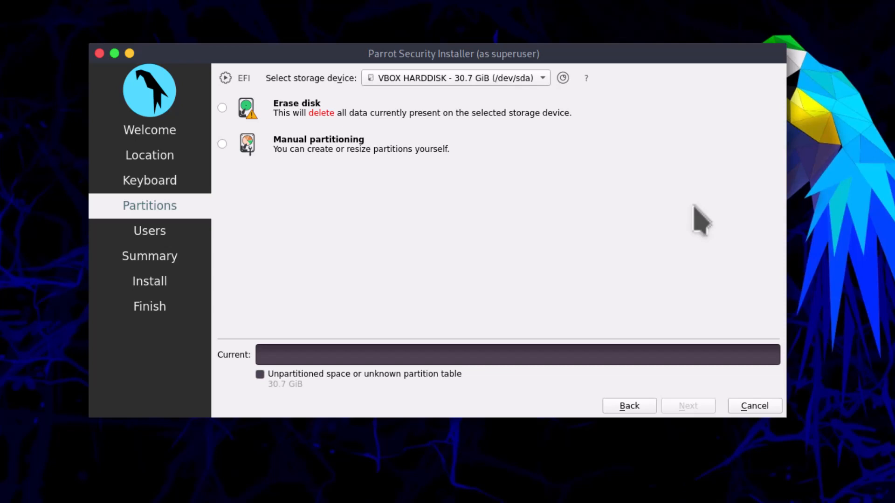
- Choose manual partitioning for the VBOX HARDDISK and create a new GUID Partition Table (GPT) on it
left_click(222, 108)
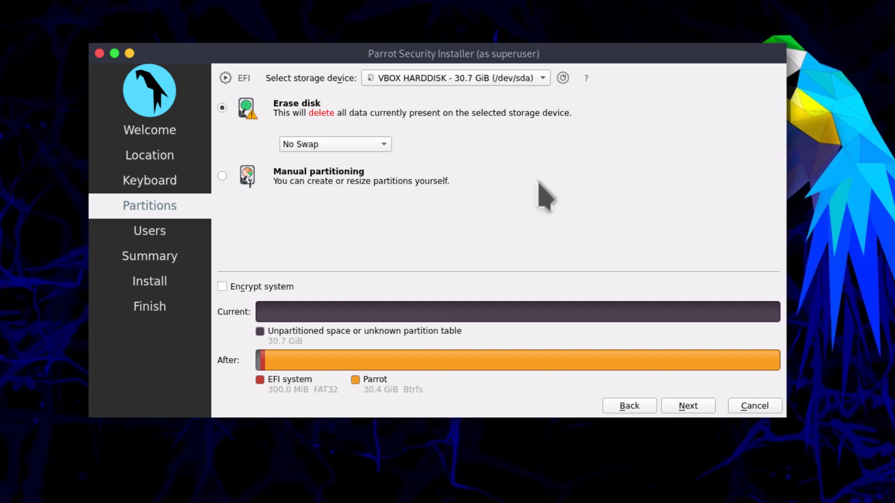
left_click(222, 177)
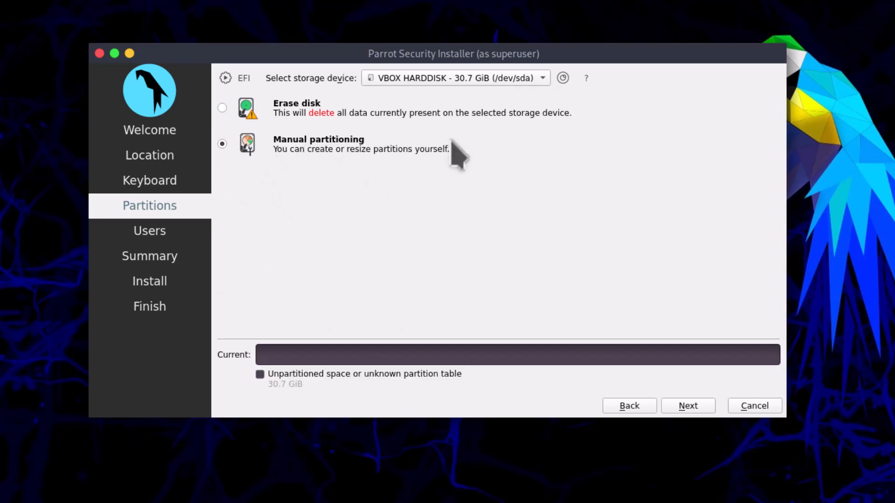
left_click(699, 407)
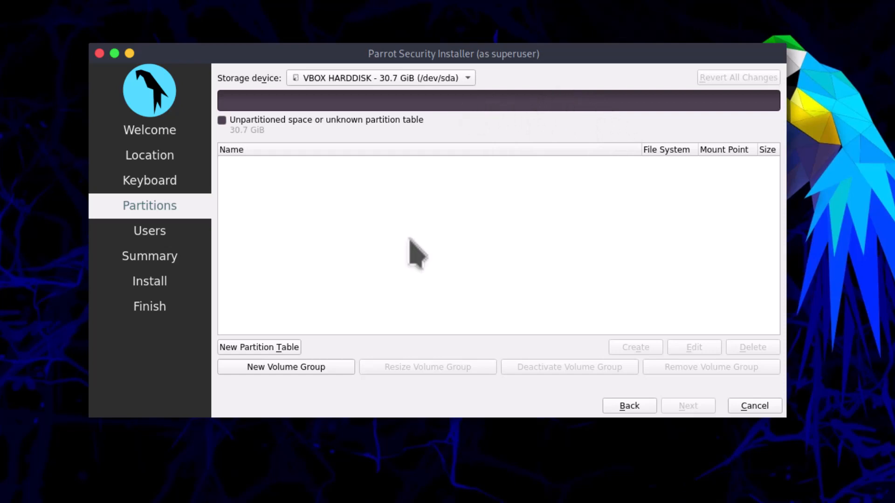
left_click(259, 350)
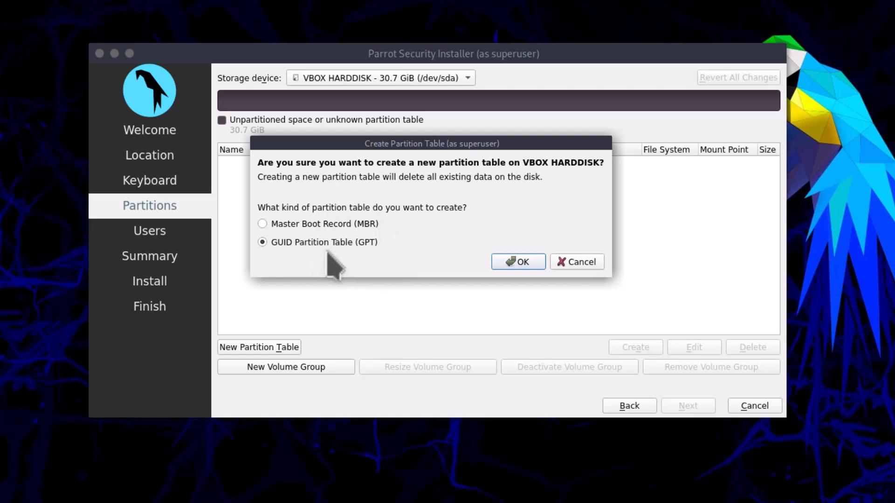
left_click(522, 261)
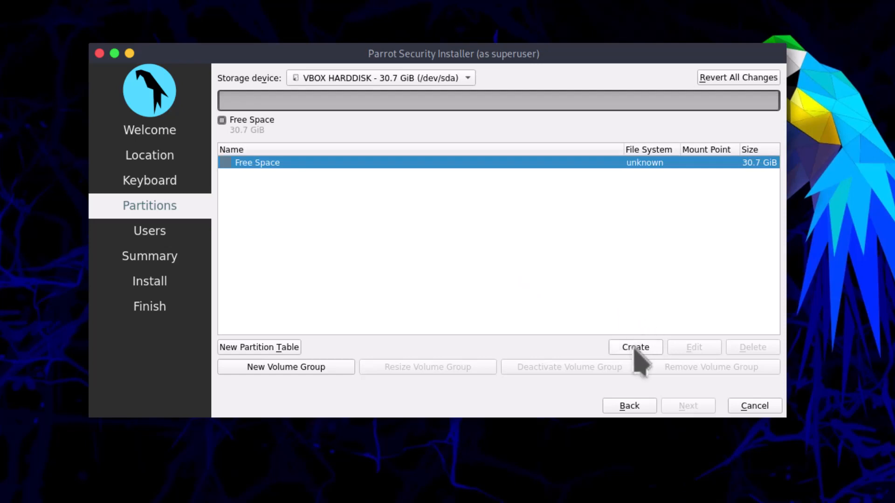
- Create an ext4 partition of about 25.6 GiB in the free space with mount point /
left_click(634, 348)
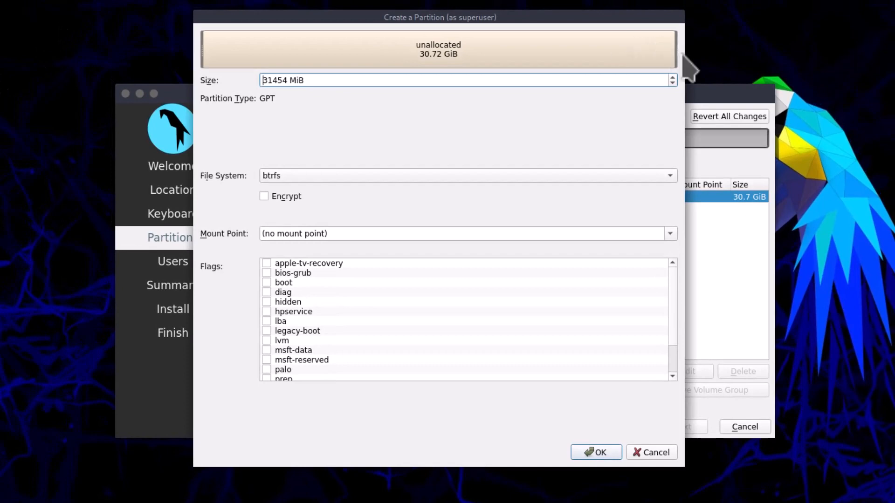
left_click_drag(677, 48, 599, 41)
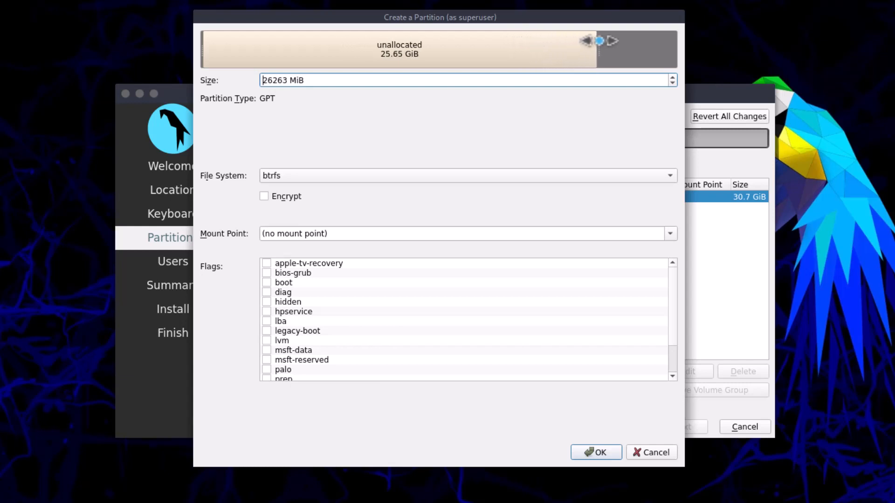
left_click(298, 177)
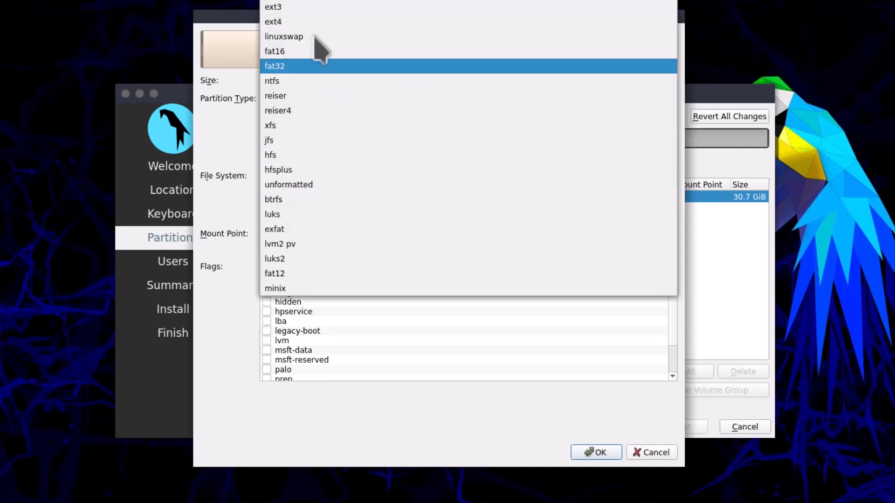
left_click(294, 23)
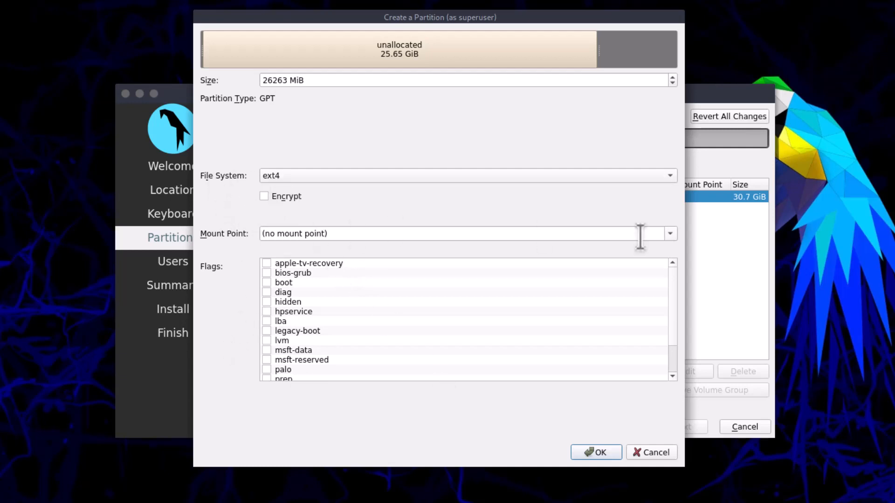
left_click(672, 237)
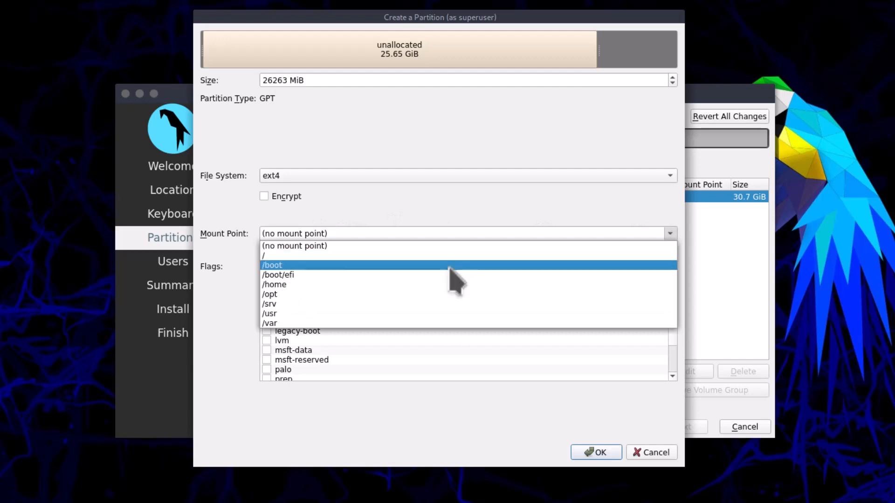
left_click(416, 256)
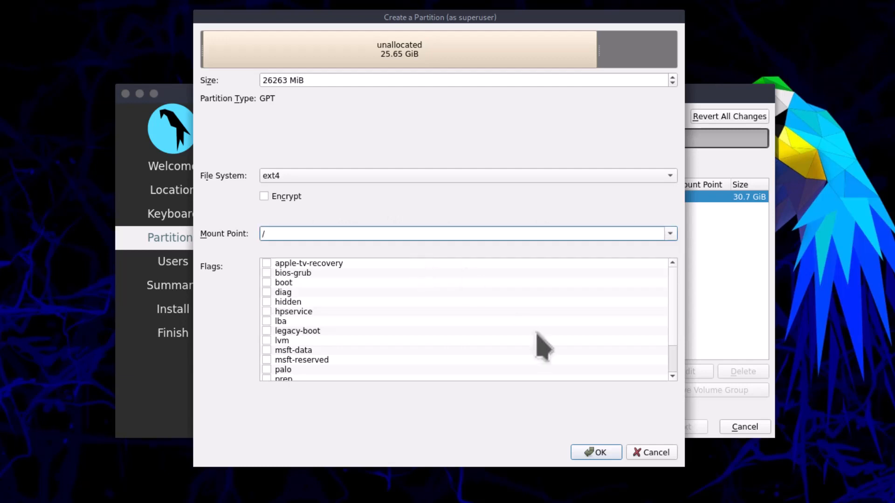
left_click(610, 451)
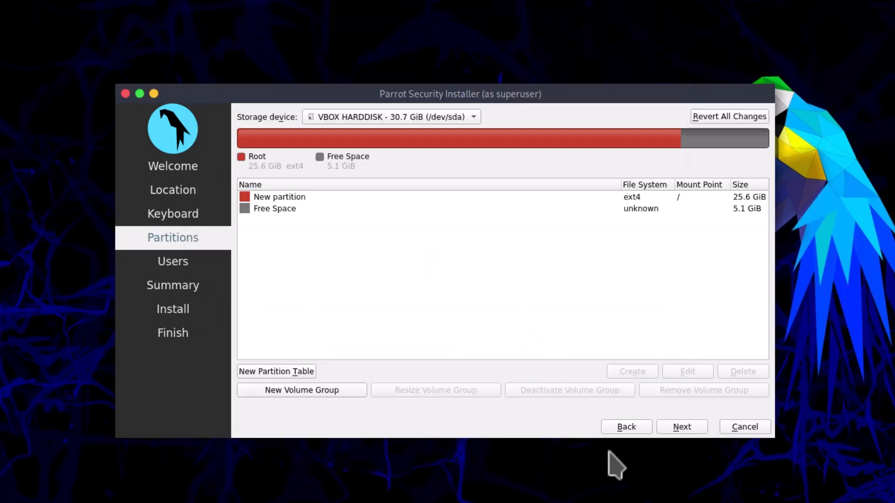
- Define a new fat32 partition of about 567 MiB in the remaining free space with mount point /boot/efi
left_click(295, 199)
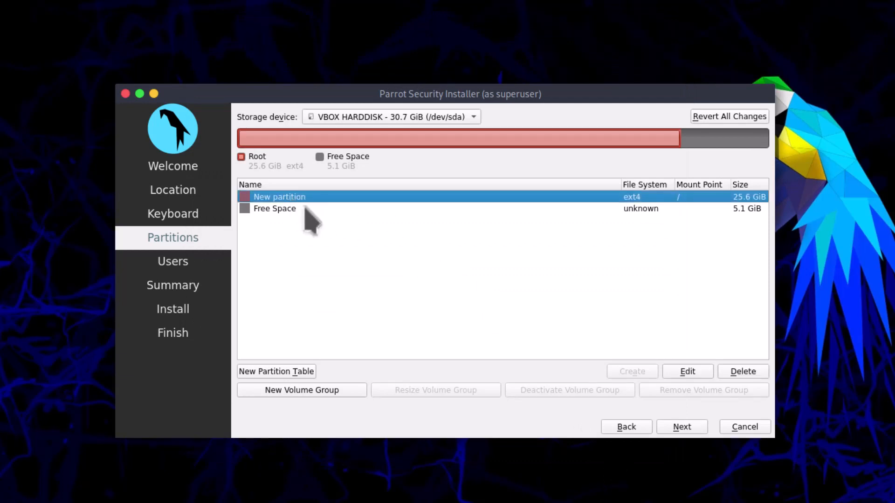
left_click(295, 208)
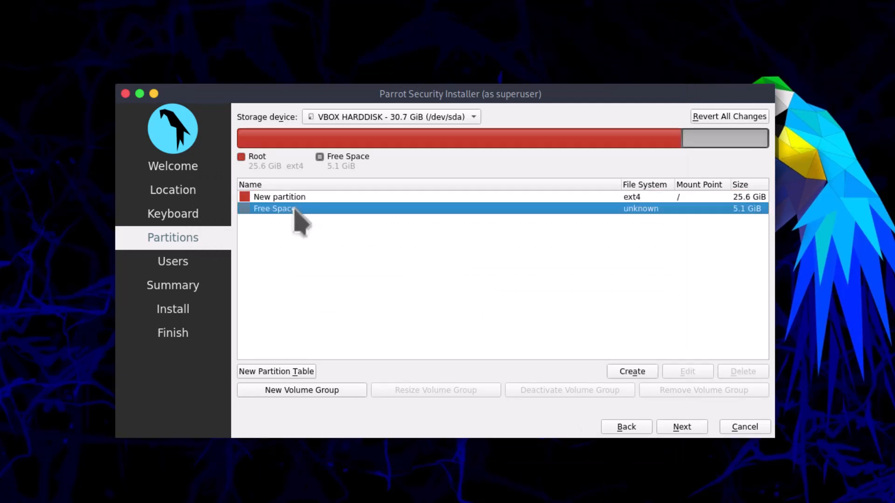
left_click(634, 371)
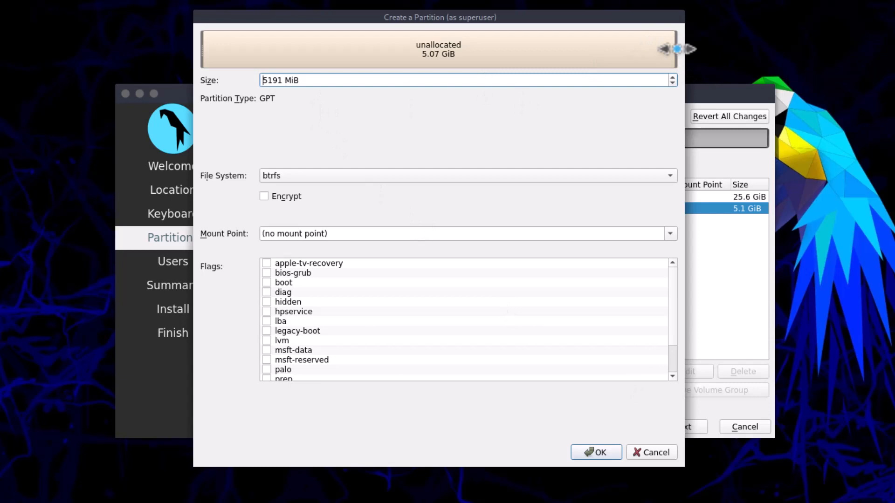
left_click_drag(677, 49, 257, 47)
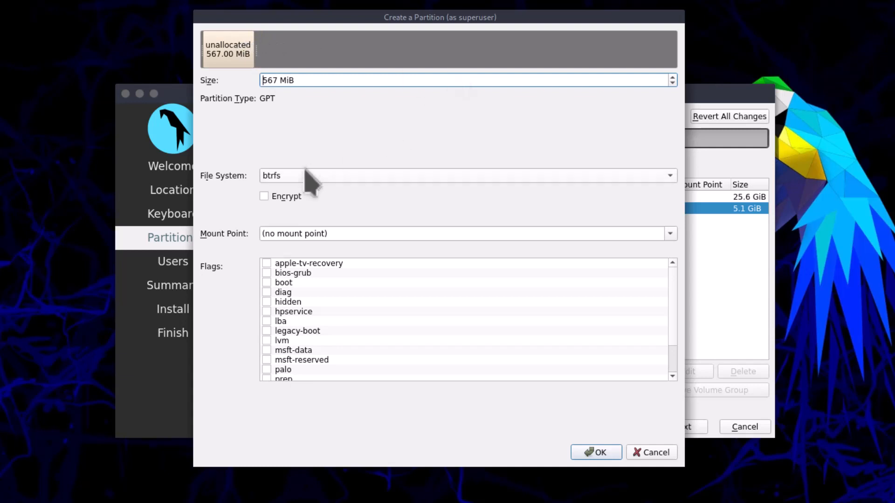
left_click(339, 177)
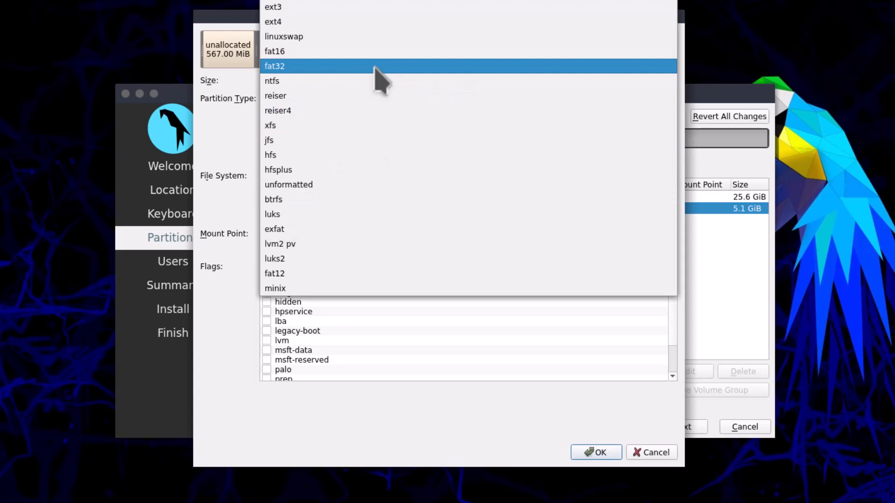
left_click(331, 81)
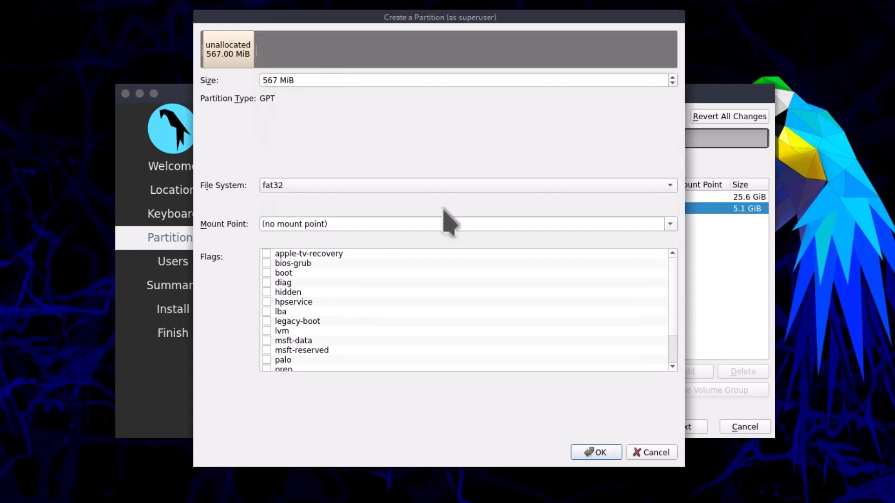
left_click(670, 223)
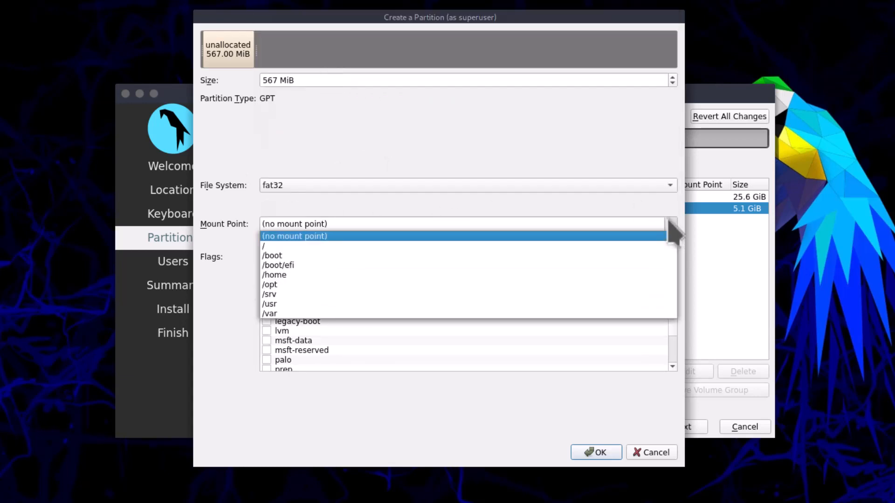
left_click(318, 266)
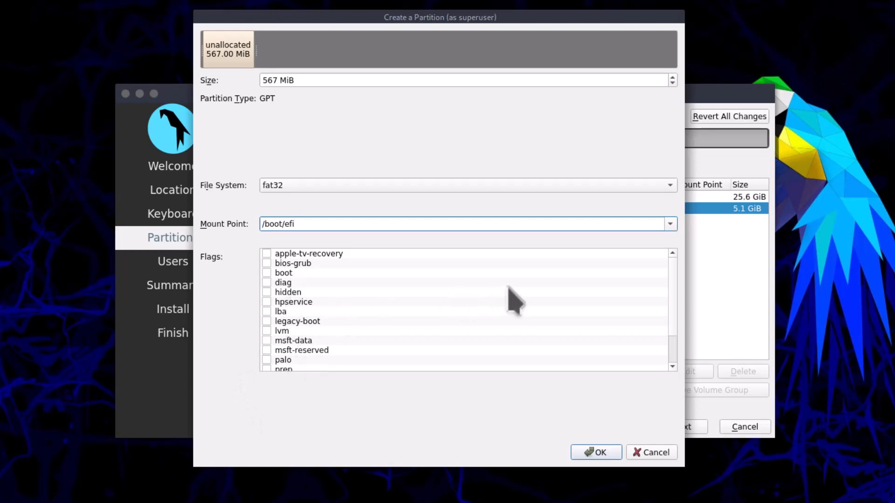
- Enable the boot flag for the /boot/efi partition, look through the other flags and create the partition
left_click(267, 274)
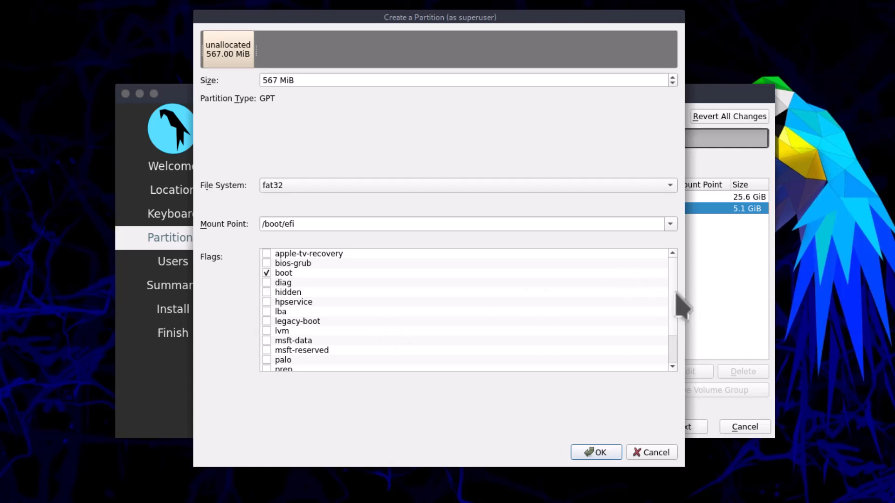
scroll(670, 292, "down", 2)
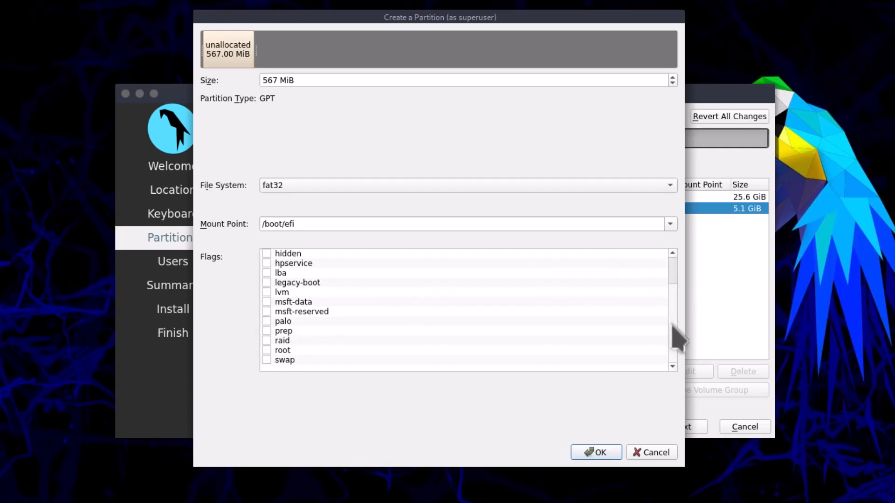
scroll(676, 322, "up", 2)
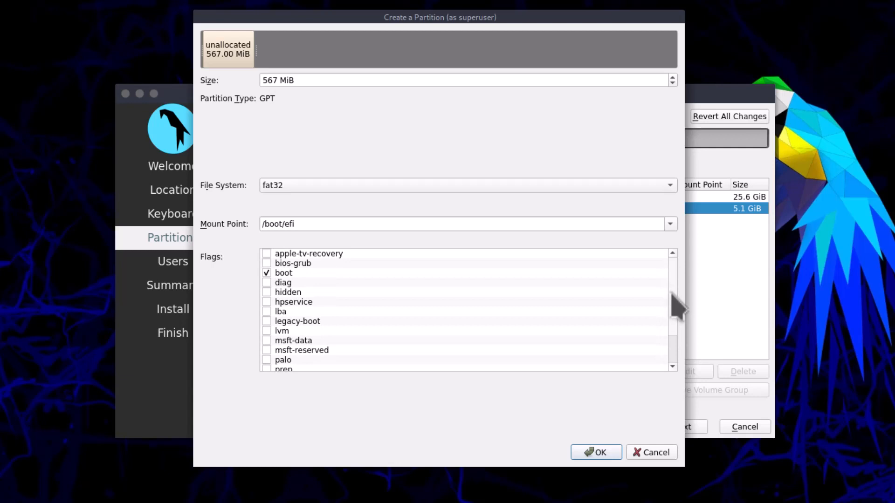
scroll(676, 321, "down", 2)
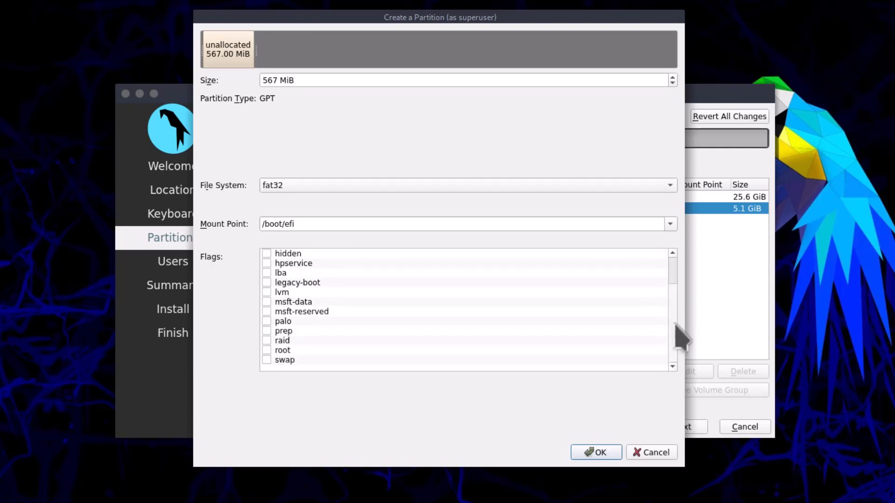
left_click(597, 466)
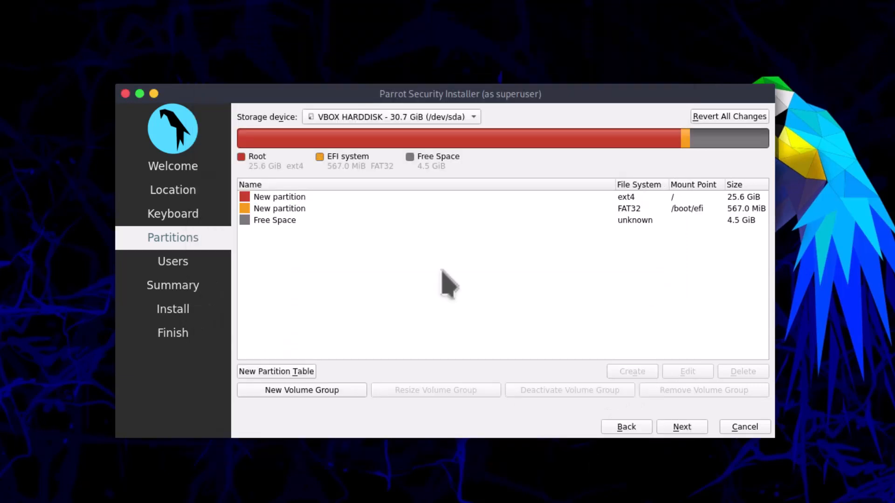
- Create a linuxswap partition from all the remaining free space and continue to the user account setup
left_click(299, 222)
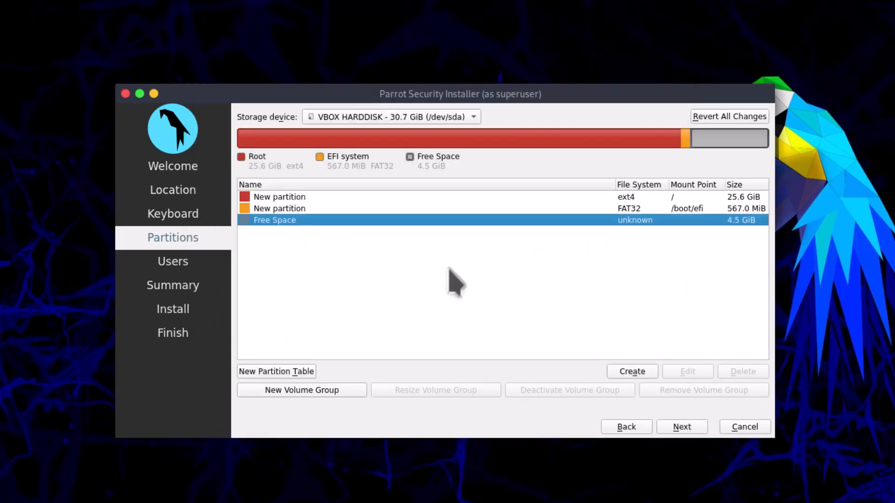
left_click(632, 373)
left_click(422, 176)
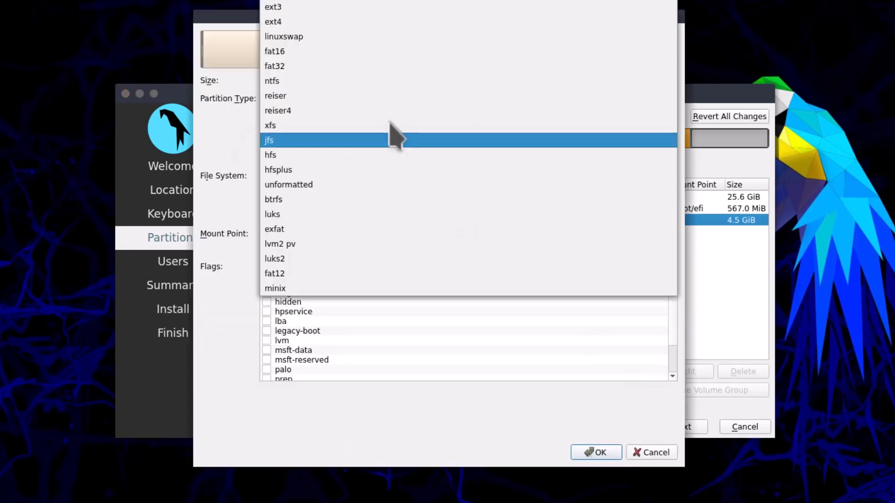
left_click(332, 54)
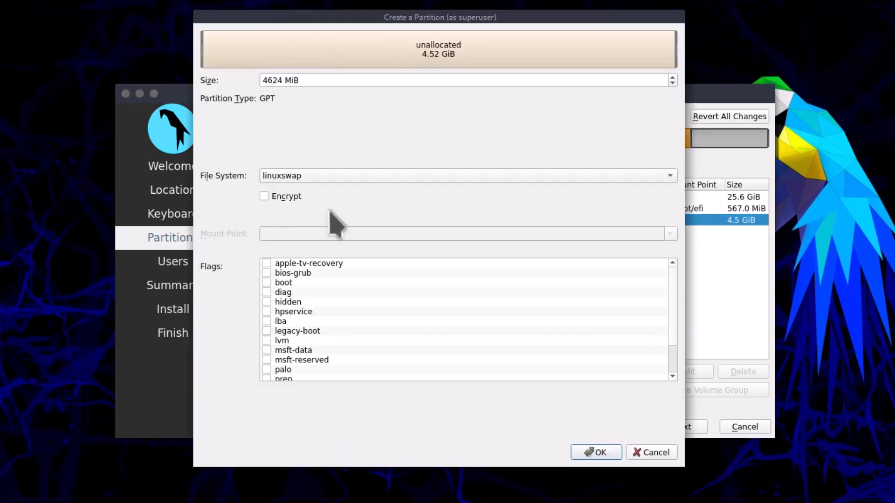
left_click(596, 452)
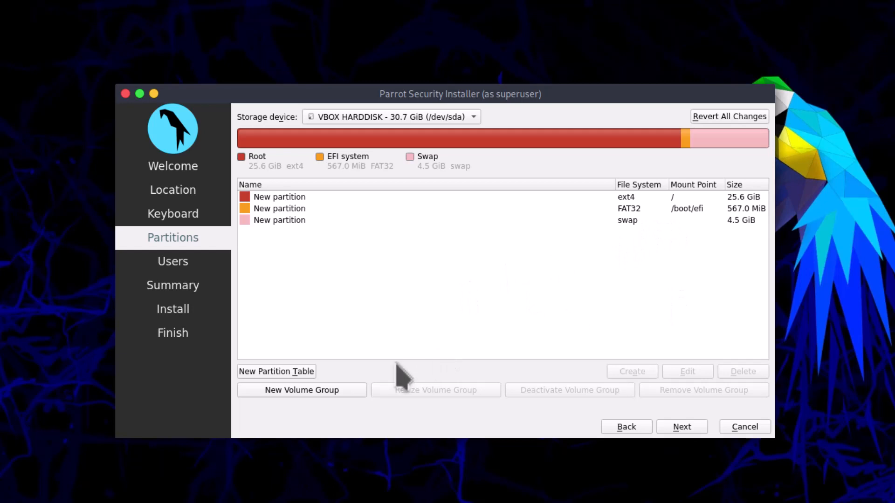
left_click(682, 427)
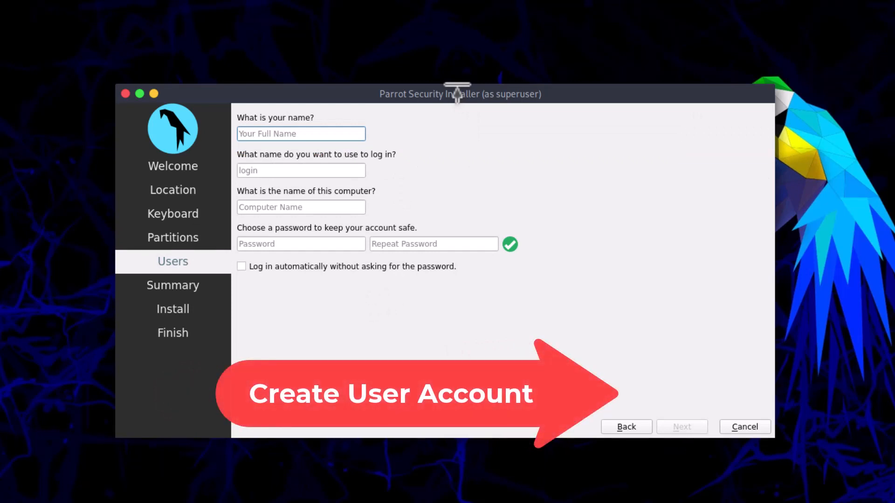
- Enter the user's name, keep the suggested login and computer names, and enter the account password in both password fields
type("Deb")
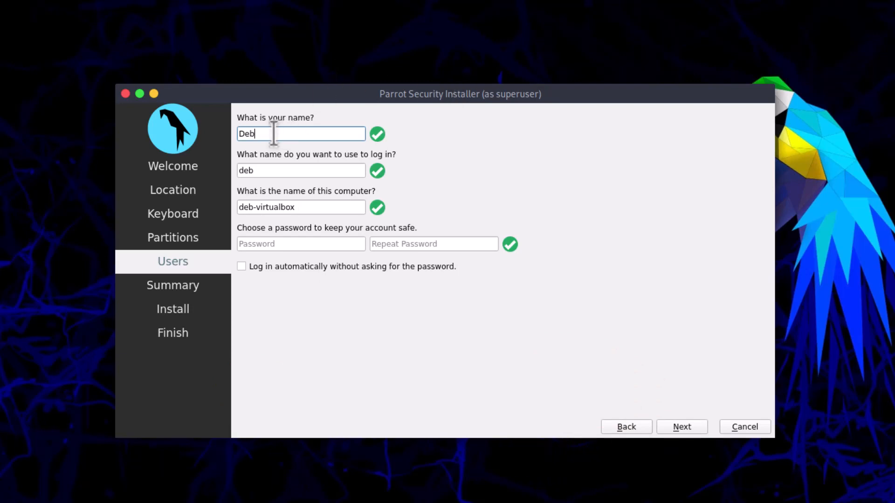
left_click(284, 166)
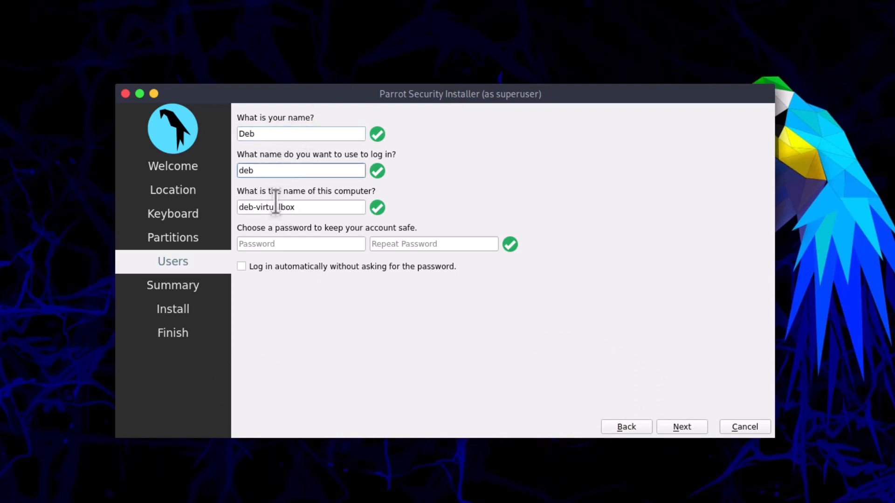
left_click(322, 207)
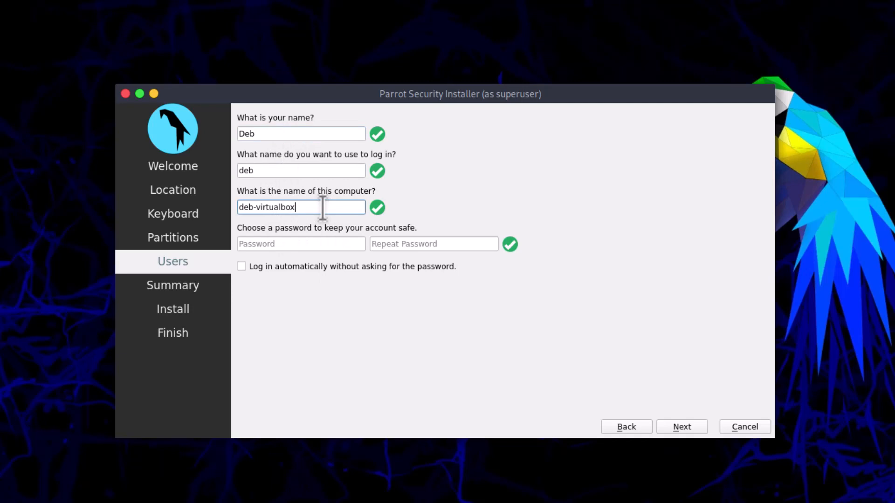
left_click(293, 240)
type("••")
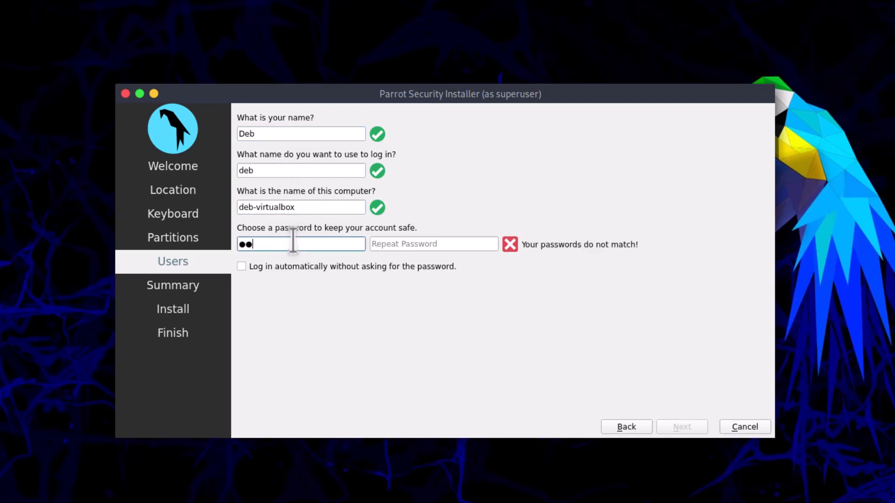
left_click(442, 242)
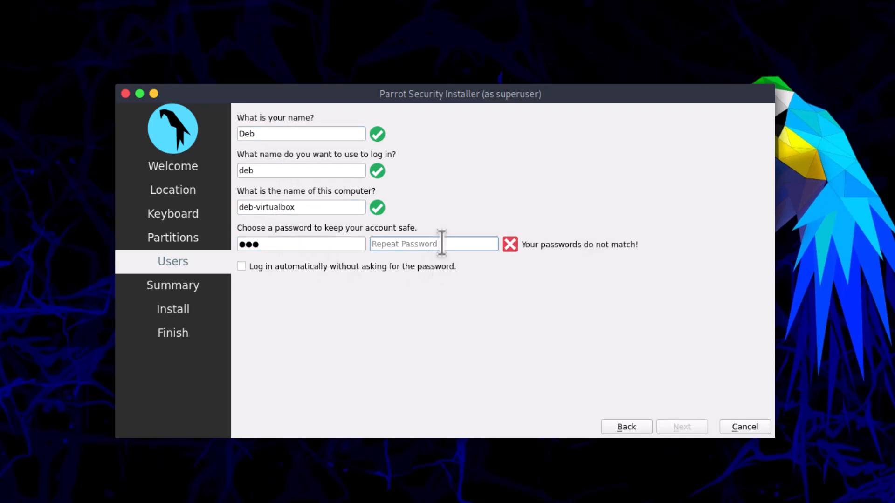
type("•••")
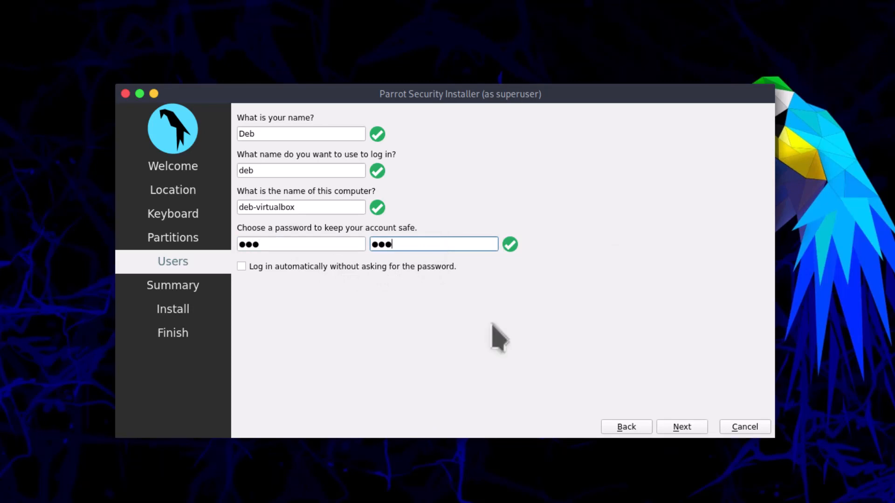
- Continue to the installation summary, start the Parrot OS installation and confirm the irreversible disk changes
left_click(683, 427)
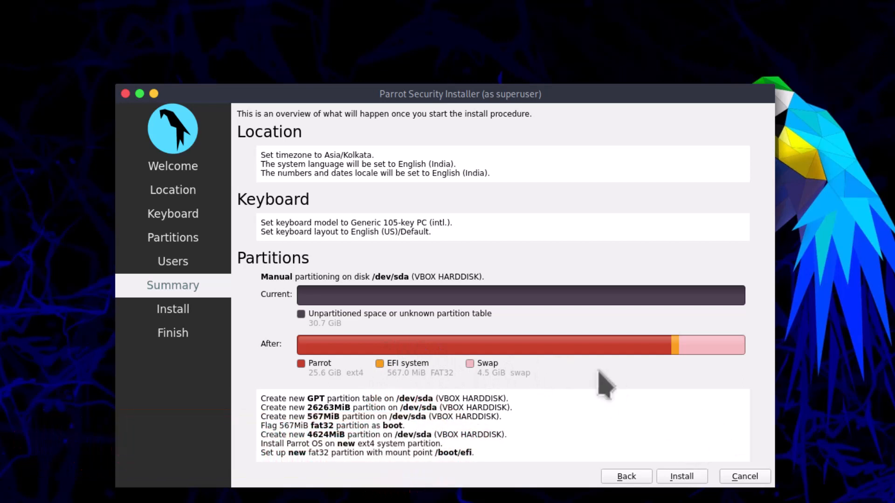
left_click(682, 477)
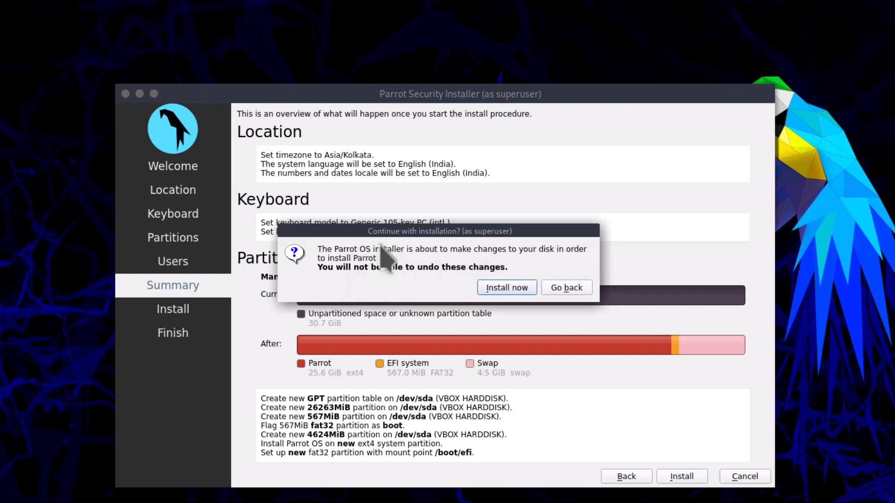
left_click(511, 288)
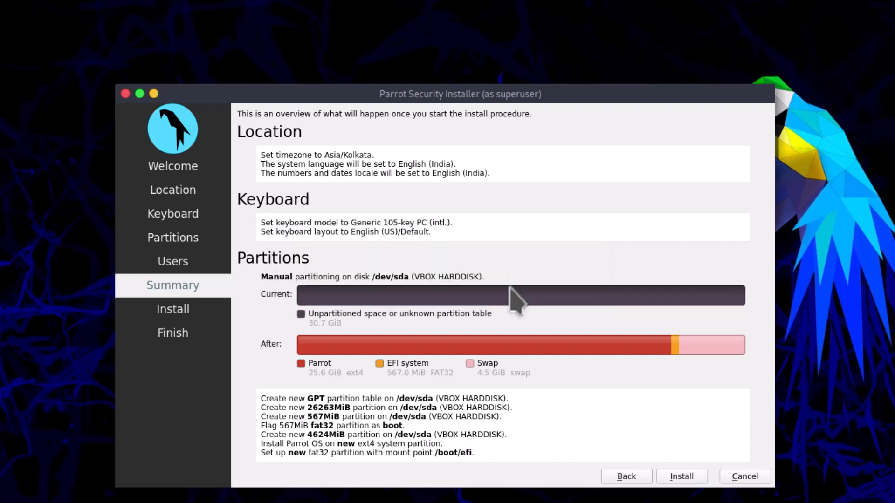